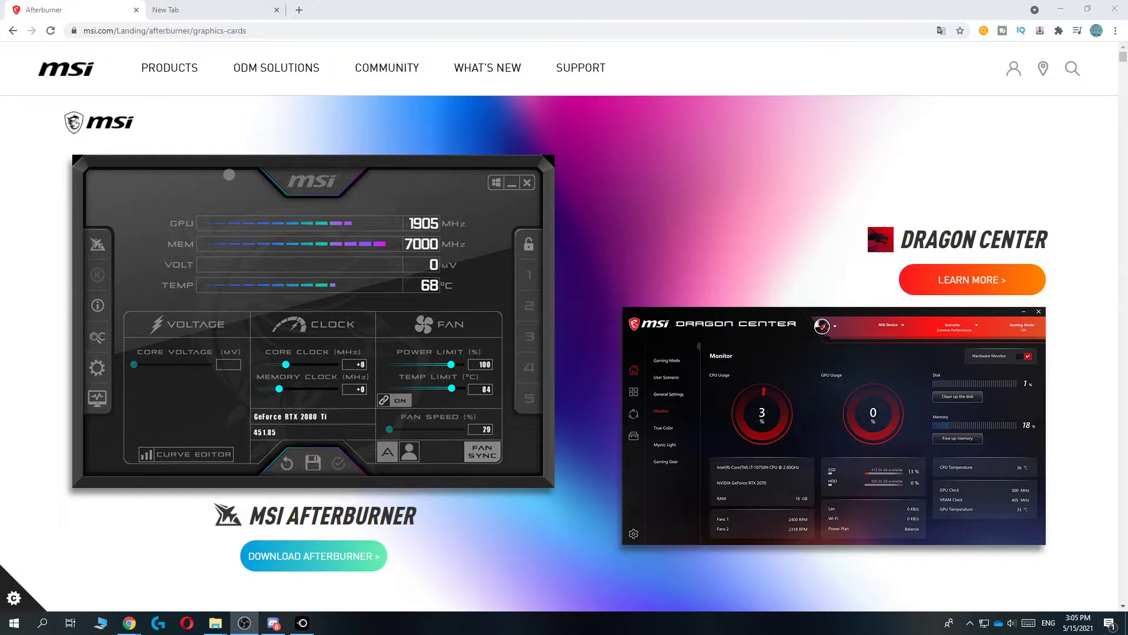
Step: Download the MSI Afterburner zip from the MSI page and show it in the Downloads folder
{"action": "scroll", "coordinate": [330, 114], "scroll_direction": "down", "scroll_amount": 2}
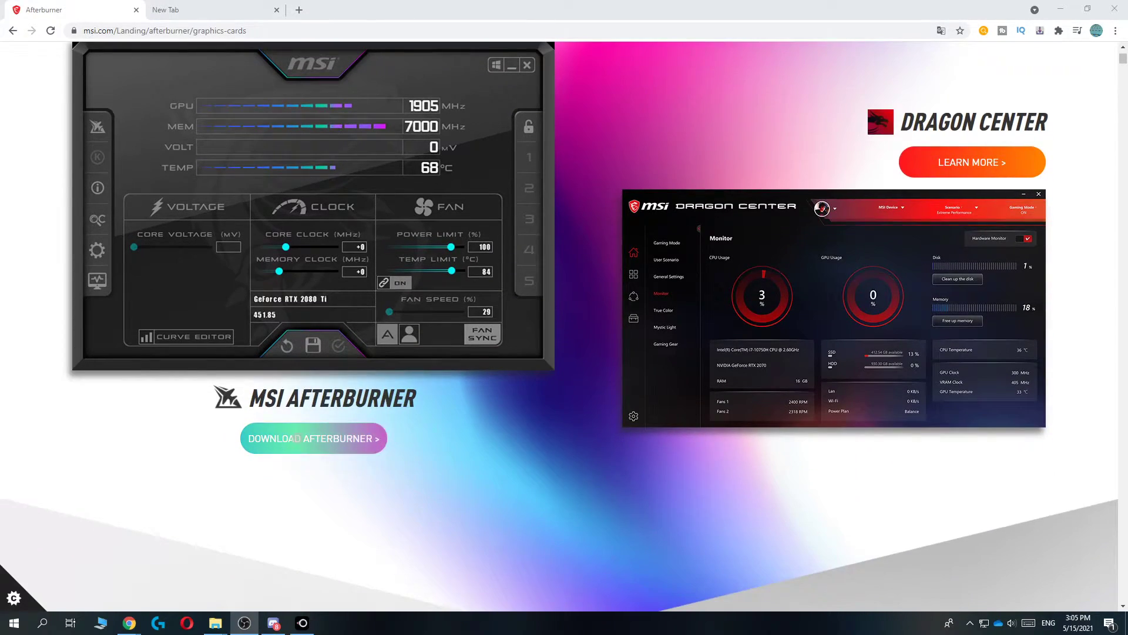
{"action": "left_click", "coordinate": [314, 439]}
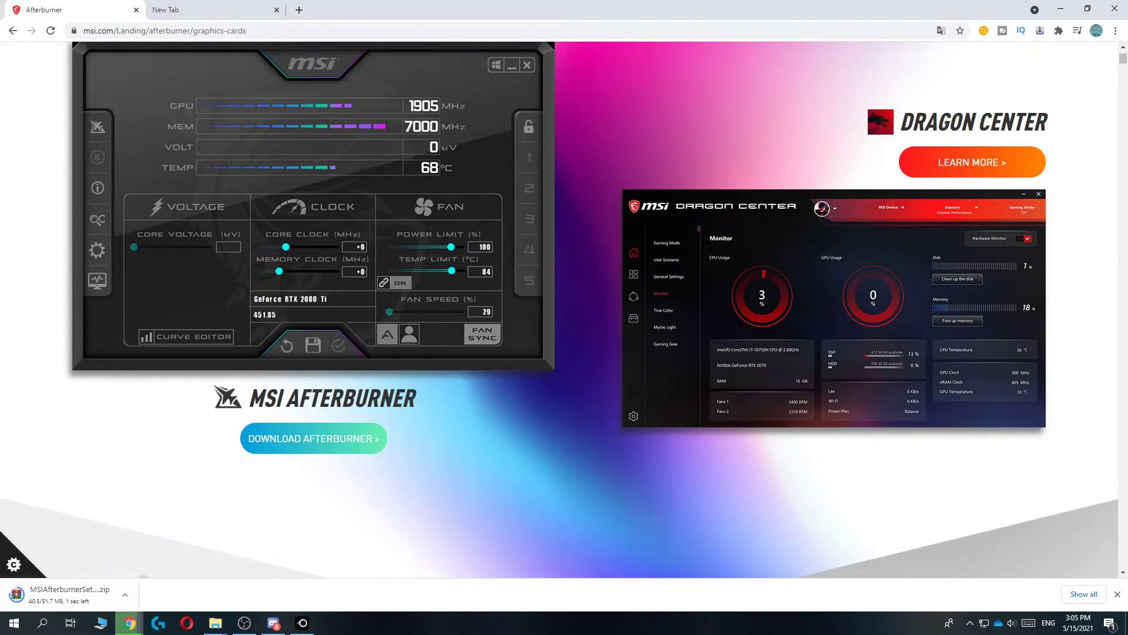
{"action": "left_click", "coordinate": [124, 597]}
{"action": "left_click", "coordinate": [141, 551]}
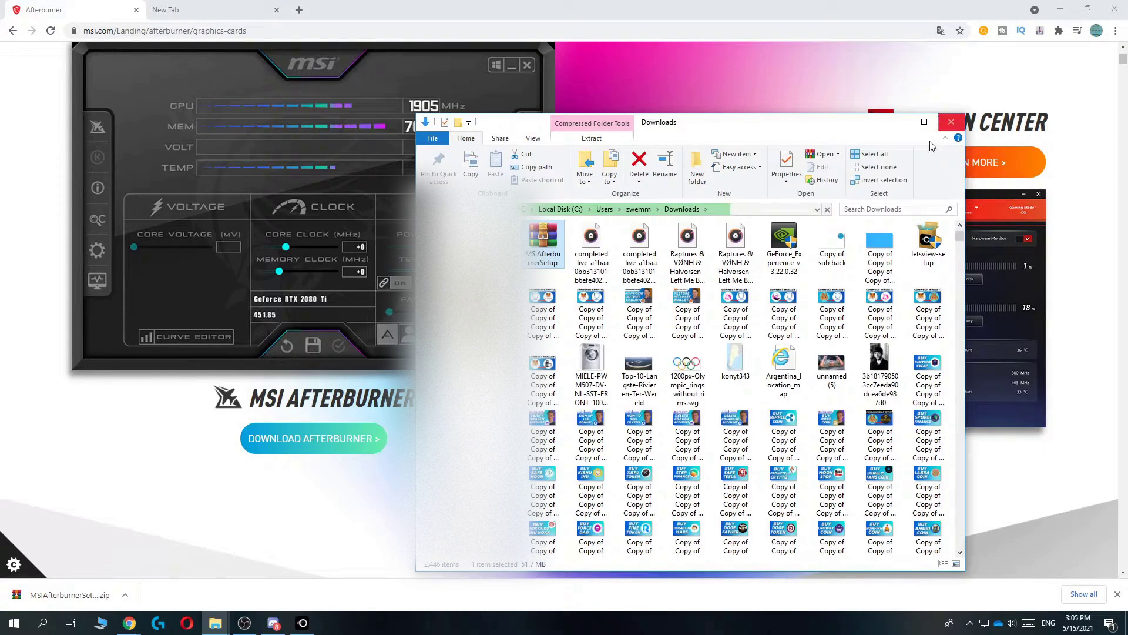
Step: Extract the MSIAfterburnerSetup archive directly into the Downloads folder
{"action": "right_click", "coordinate": [544, 246]}
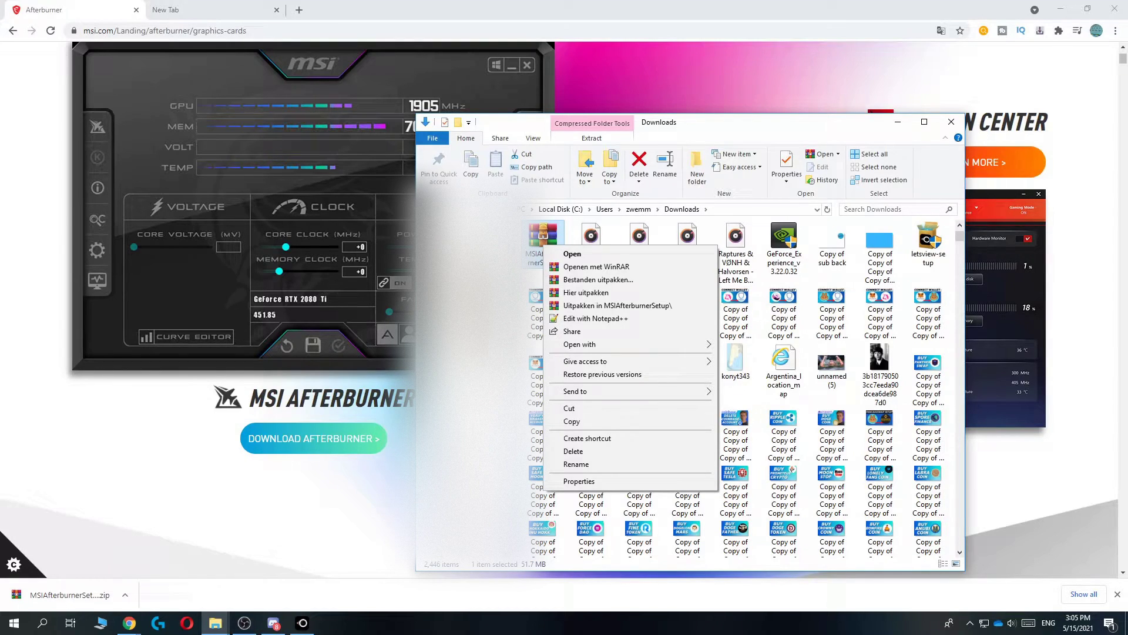
{"action": "key", "text": "Escape"}
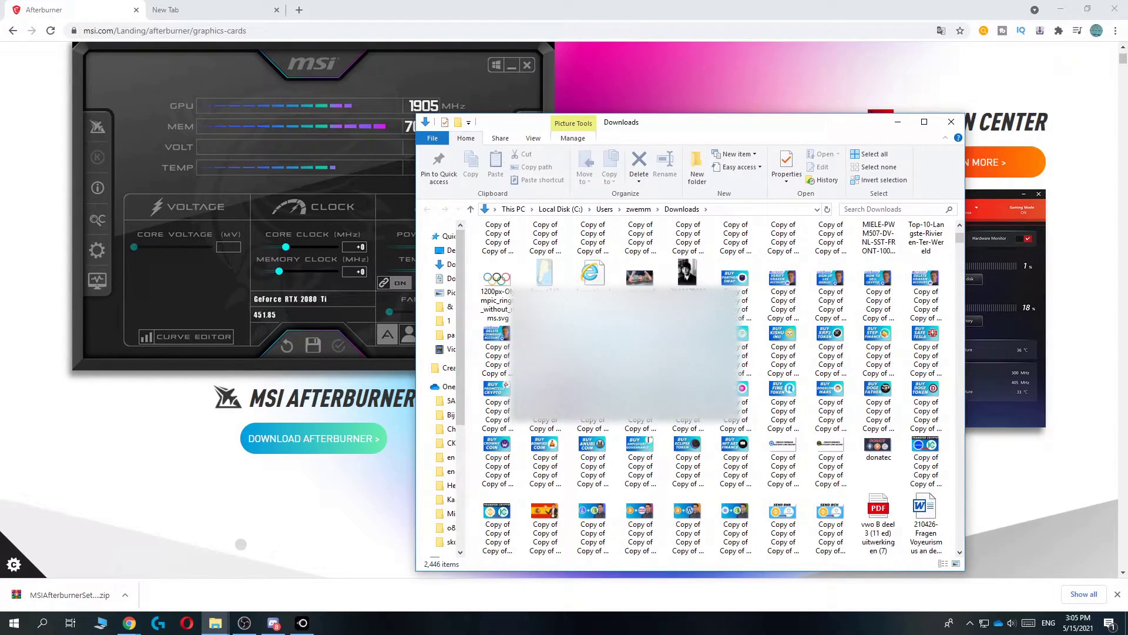
{"action": "left_click", "coordinate": [125, 595]}
{"action": "left_click", "coordinate": [157, 554]}
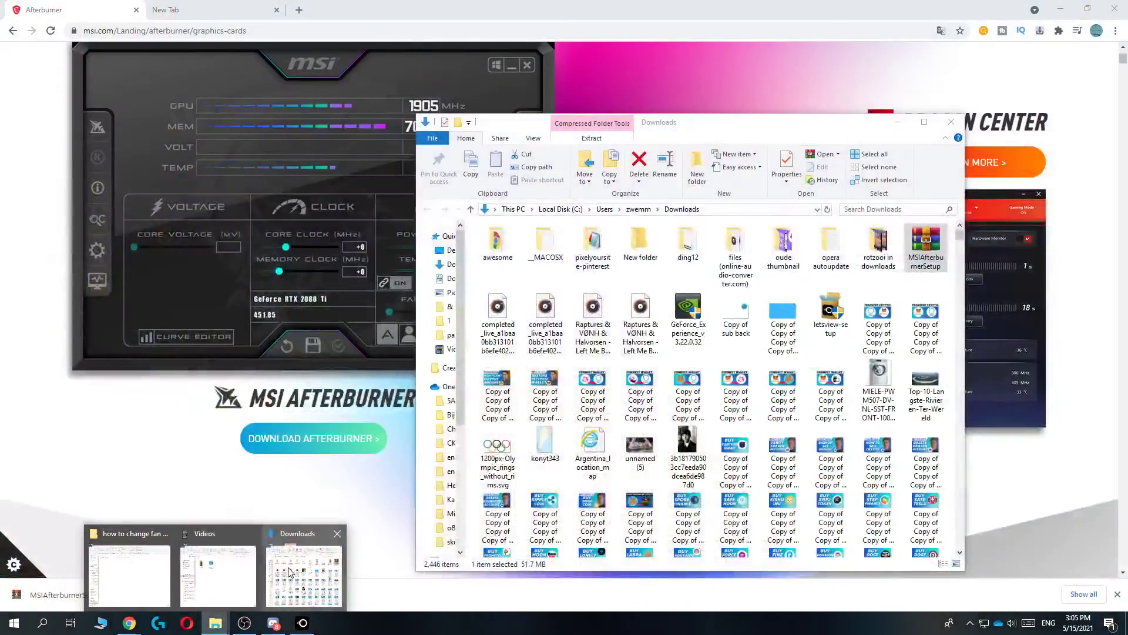
{"action": "left_click", "coordinate": [294, 572]}
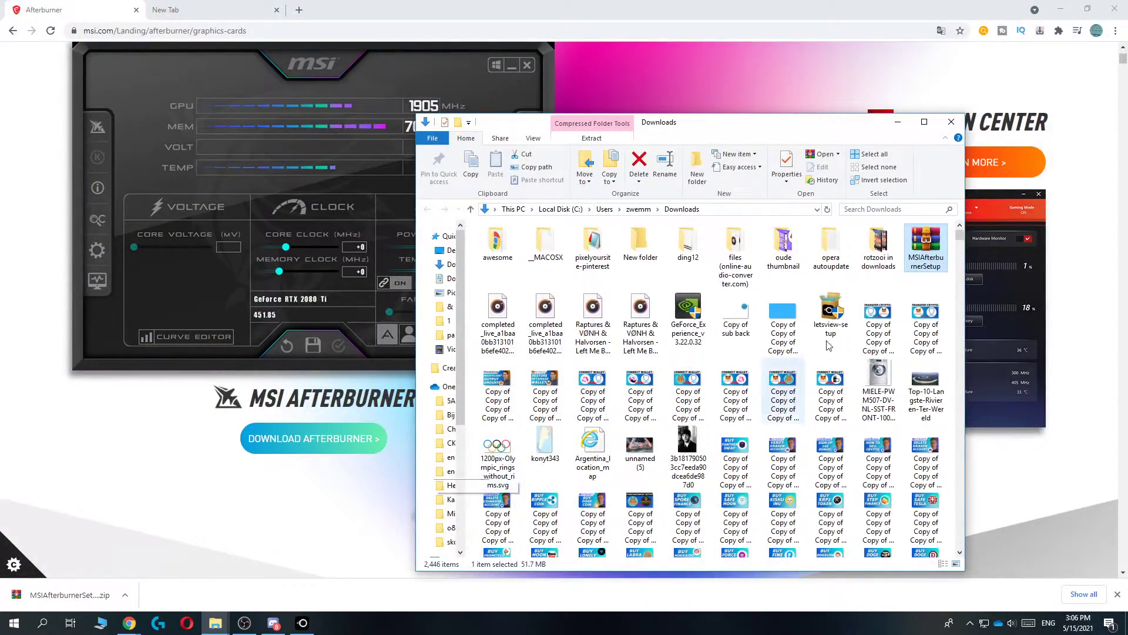
{"action": "right_click", "coordinate": [925, 250]}
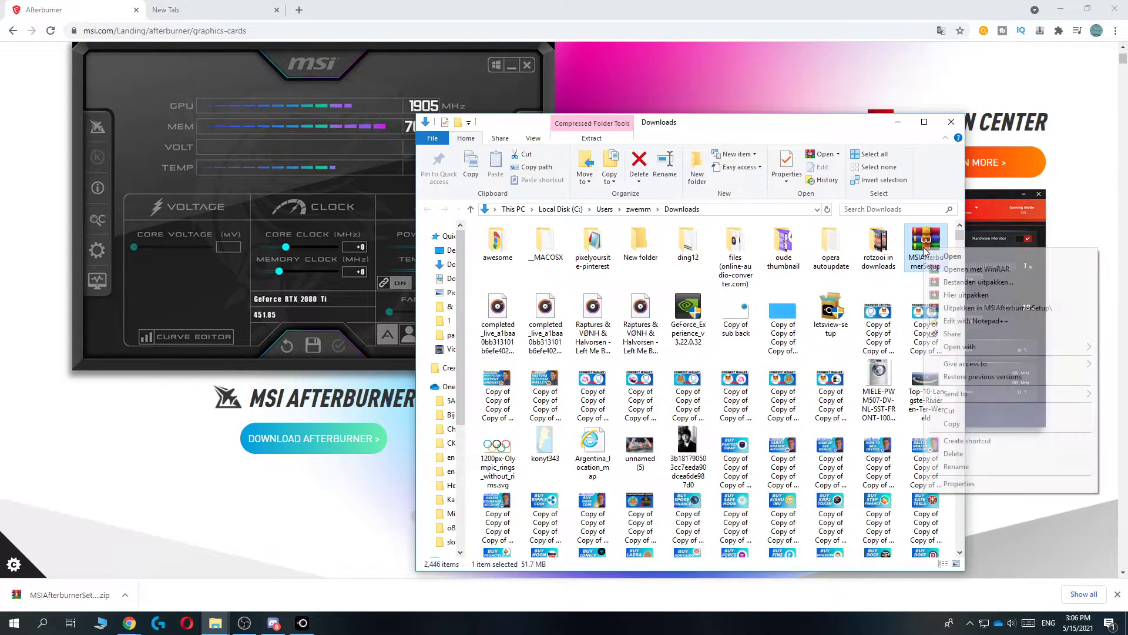
{"action": "left_click", "coordinate": [950, 295]}
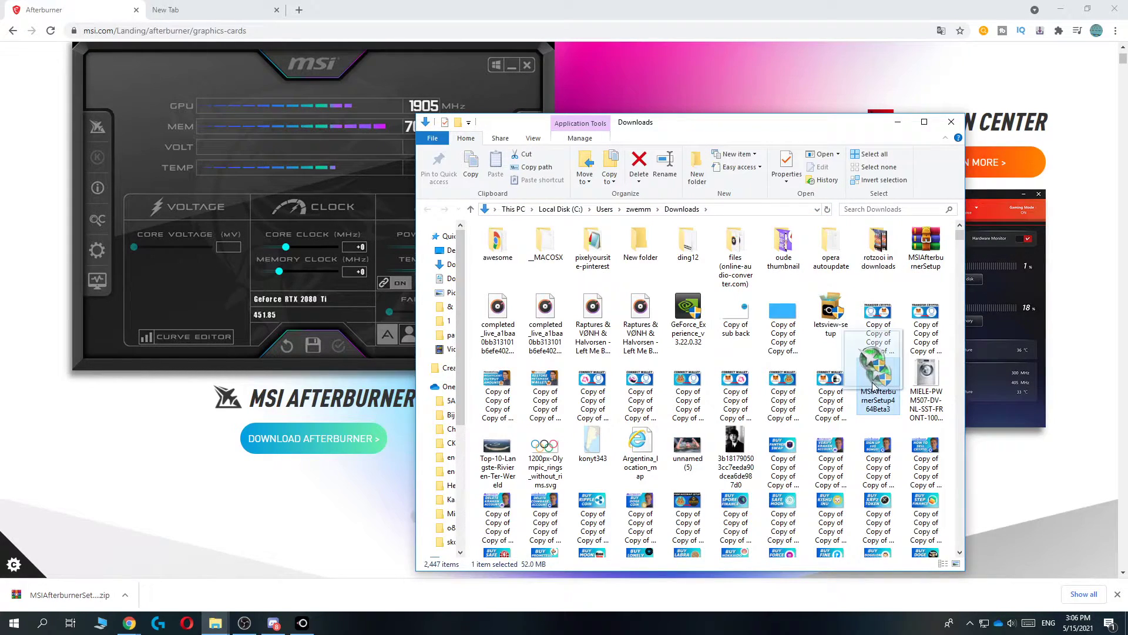
Step: Run the extracted MSI Afterburner installer, accept the license agreement, and install with the default components and Start Menu folder
{"action": "left_click", "coordinate": [912, 288]}
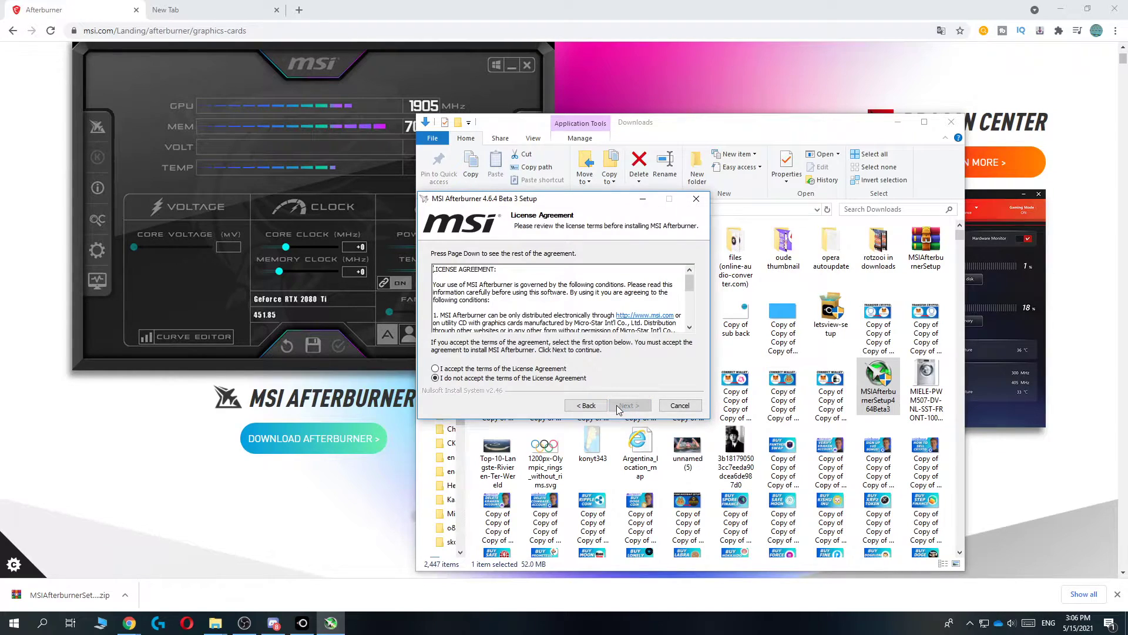
{"action": "left_click", "coordinate": [443, 370]}
{"action": "left_click", "coordinate": [623, 406]}
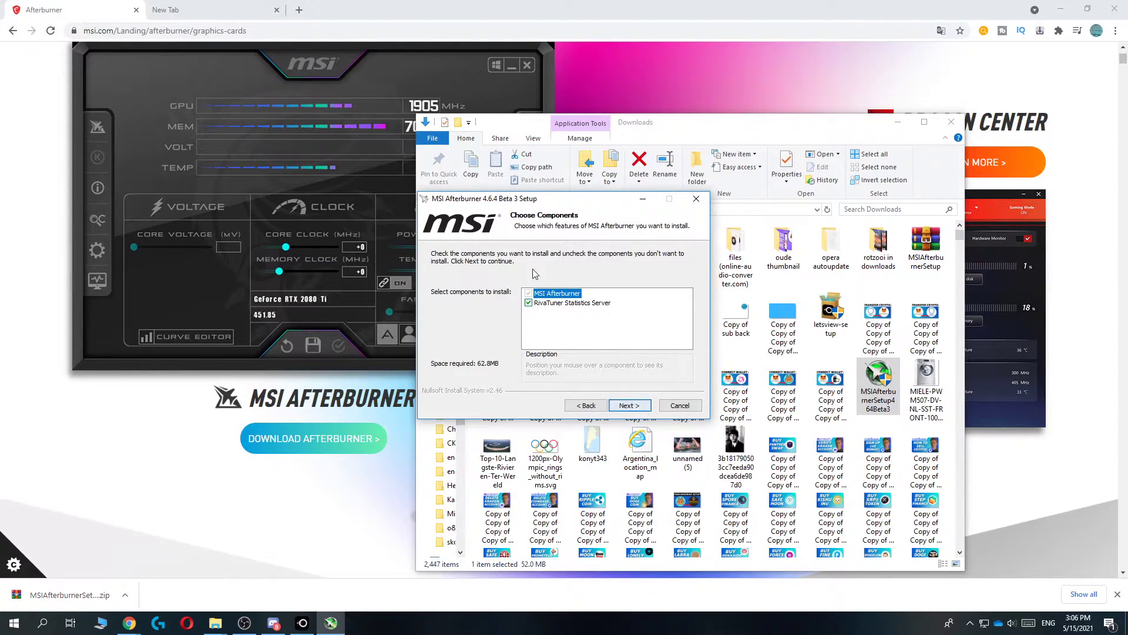
{"action": "left_click", "coordinate": [621, 410]}
{"action": "left_click", "coordinate": [621, 410]}
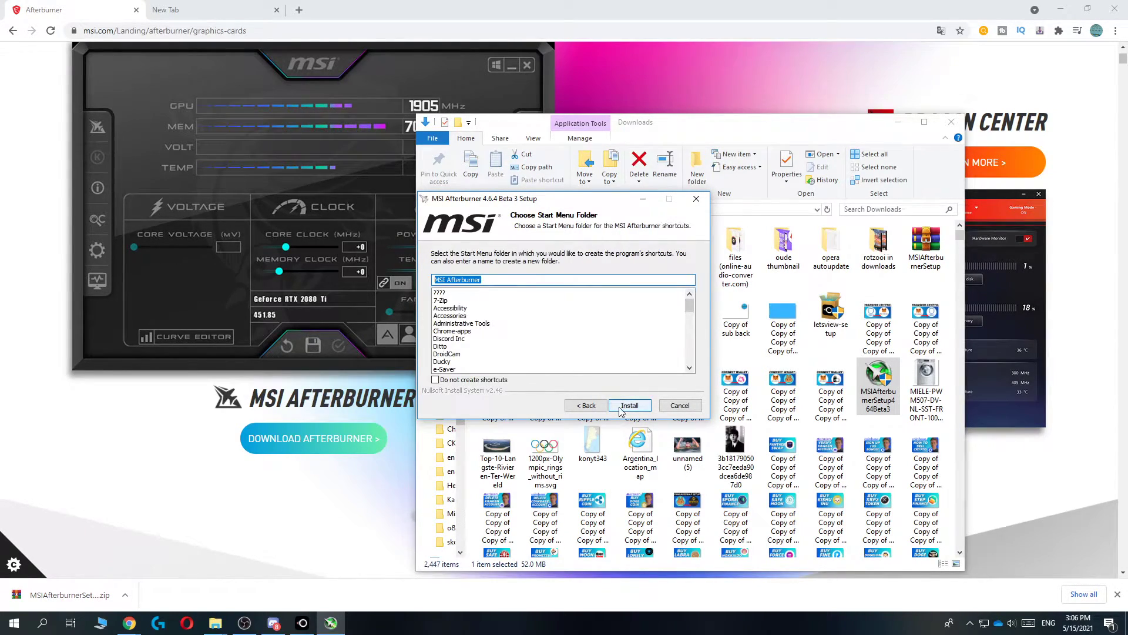
{"action": "left_click", "coordinate": [620, 410]}
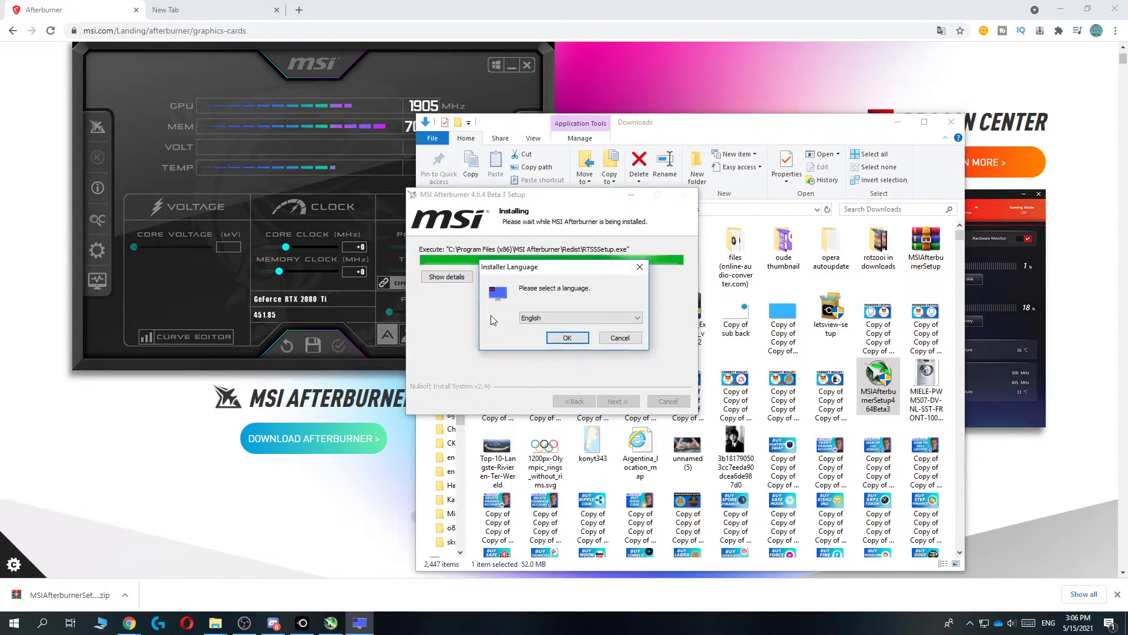
Step: Install RivaTuner Statistics Server in English, accepting its license agreement and keeping the default components and Start Menu folder
{"action": "left_click", "coordinate": [567, 337]}
{"action": "left_click", "coordinate": [628, 404]}
{"action": "left_click", "coordinate": [468, 369]}
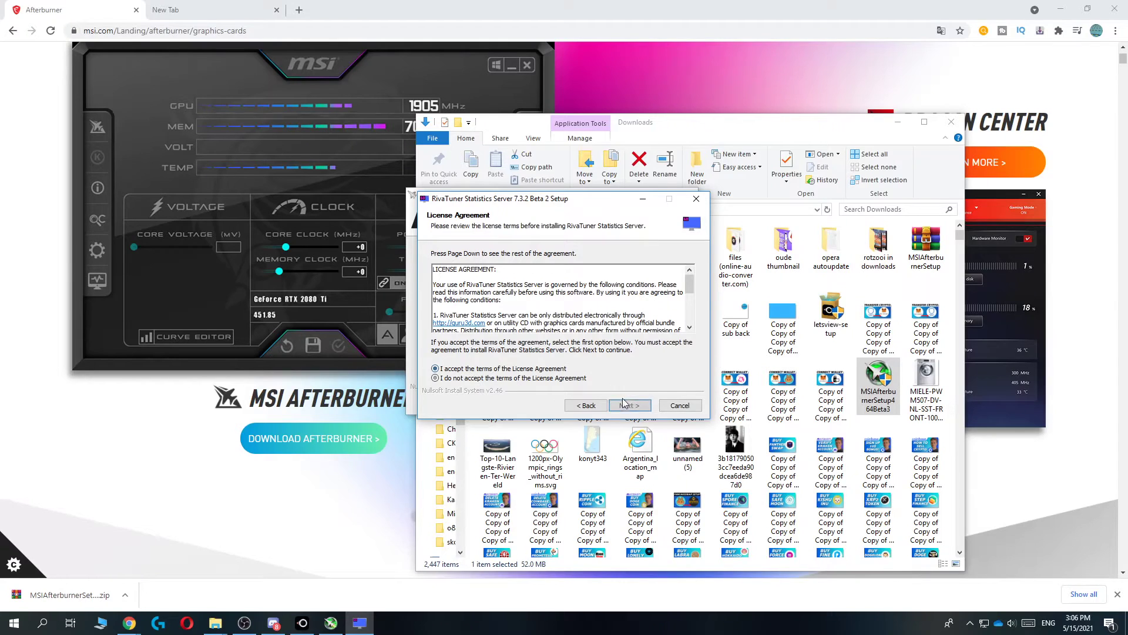
{"action": "left_click", "coordinate": [629, 405]}
{"action": "left_click", "coordinate": [629, 405]}
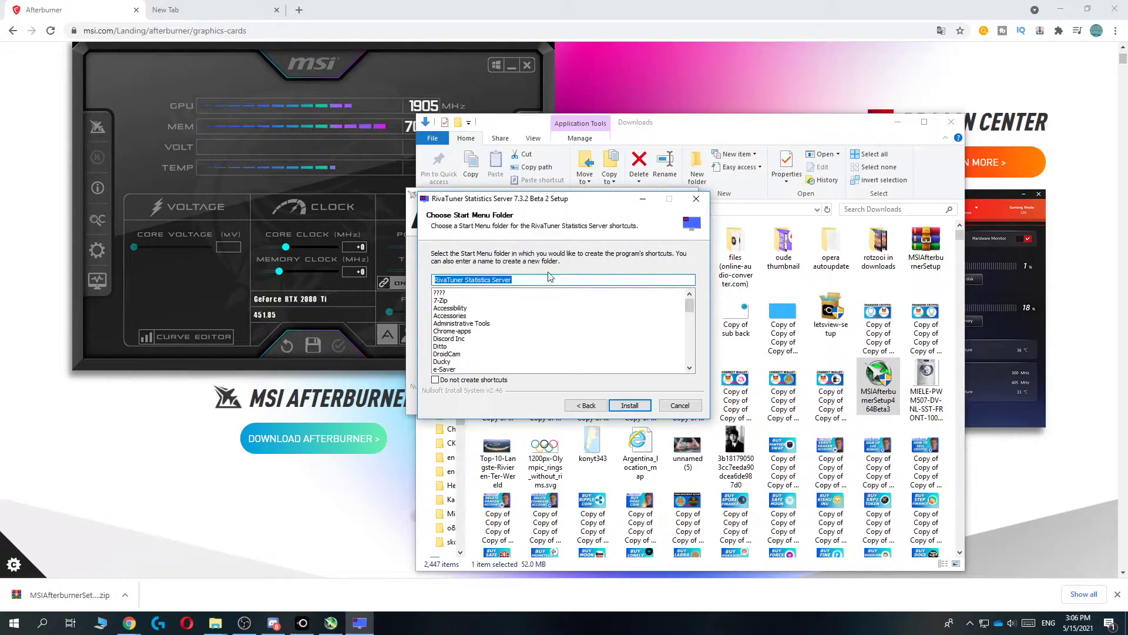
{"action": "left_click_drag", "start_coordinate": [504, 202], "coordinate": [516, 236]}
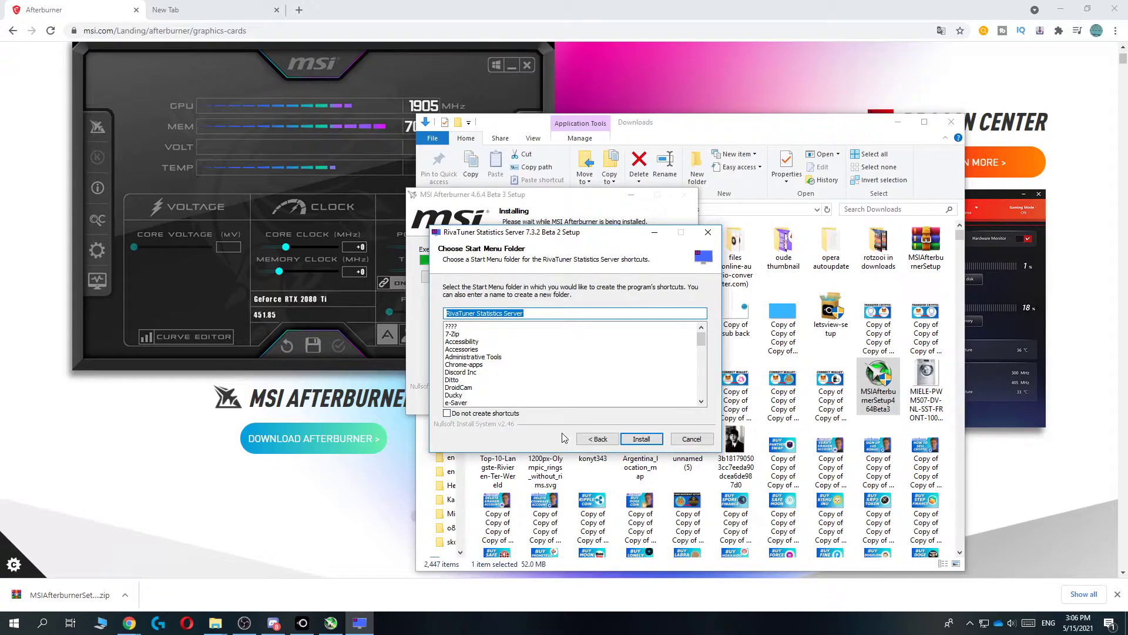
{"action": "left_click", "coordinate": [638, 440]}
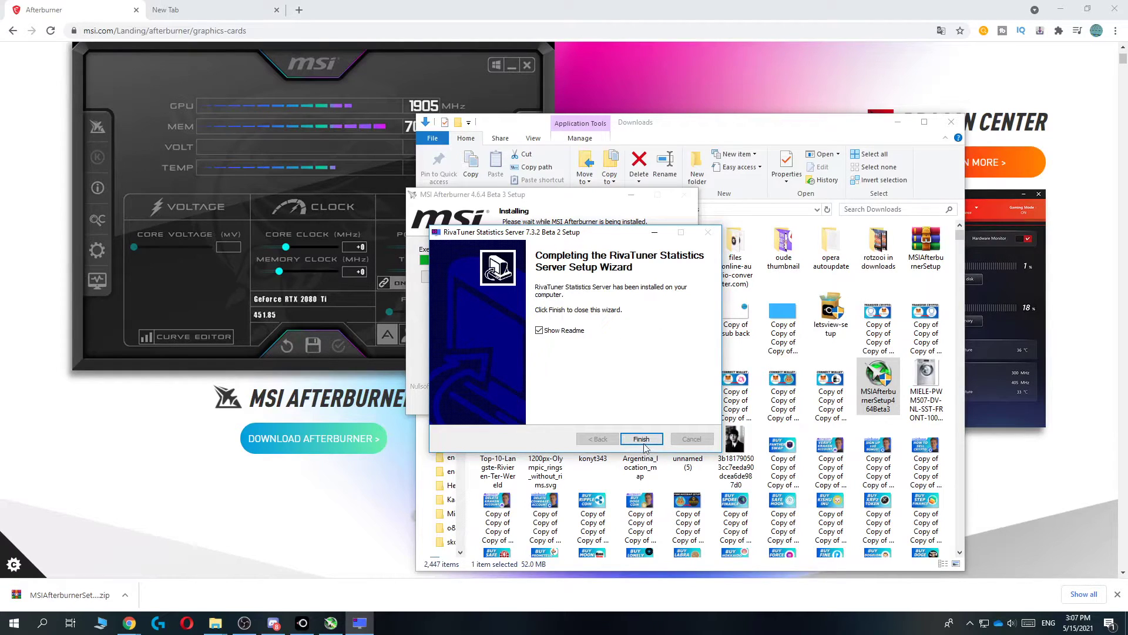
Step: Finish both setup wizards with MSI Afterburner set to run, choosing Microsoft Edge to open the readme files
{"action": "left_click", "coordinate": [641, 440]}
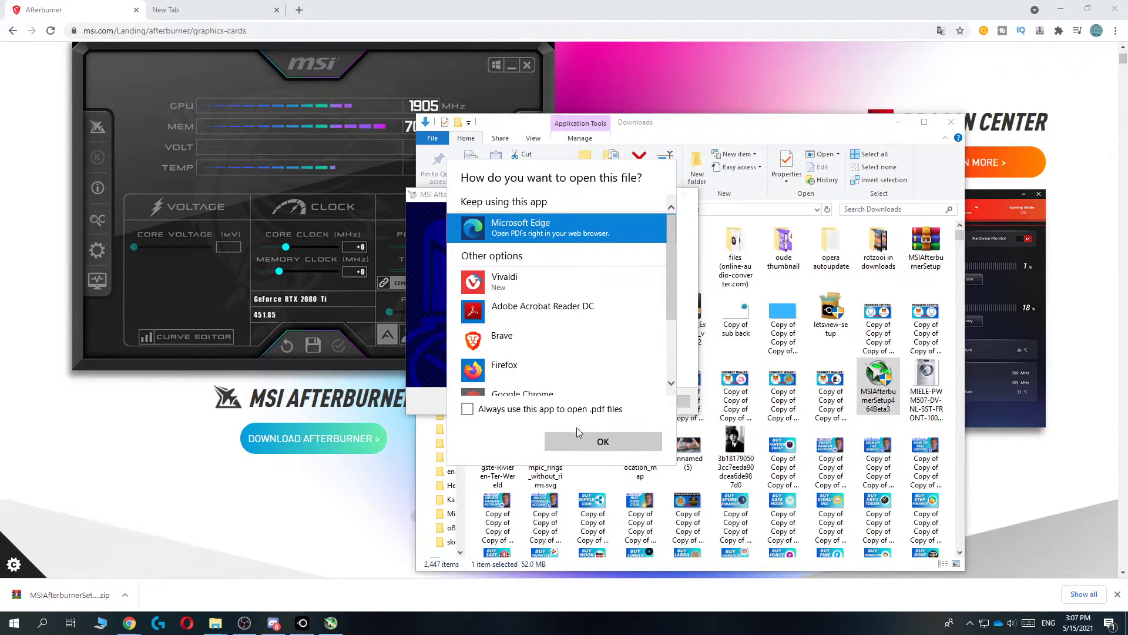
{"action": "left_click", "coordinate": [584, 439]}
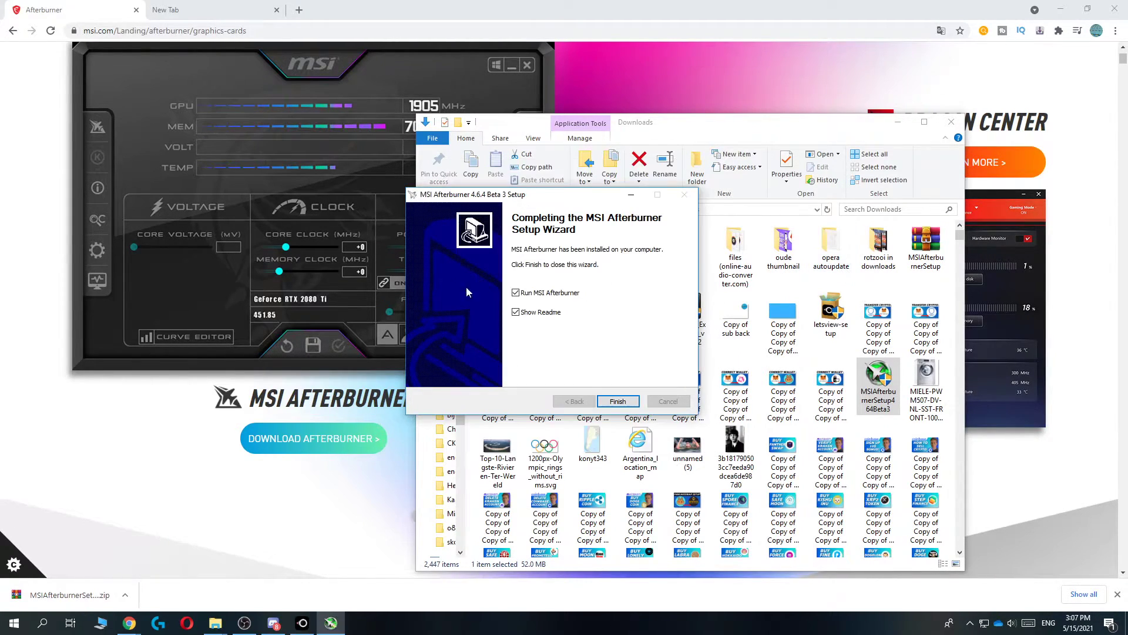
{"action": "left_click", "coordinate": [611, 405]}
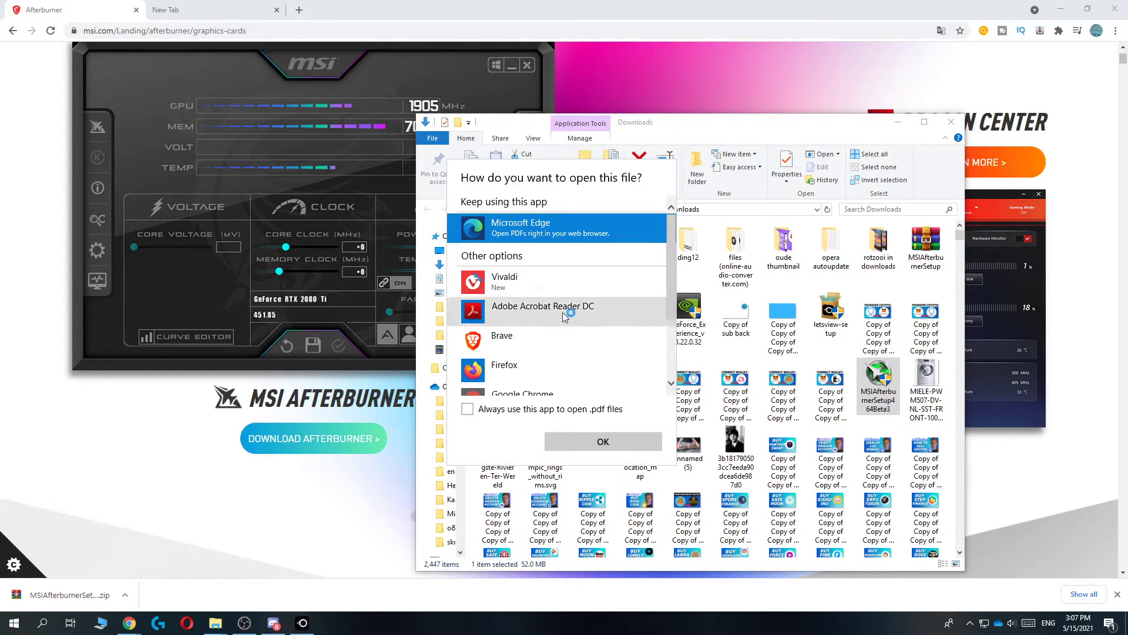
{"action": "left_click", "coordinate": [602, 442]}
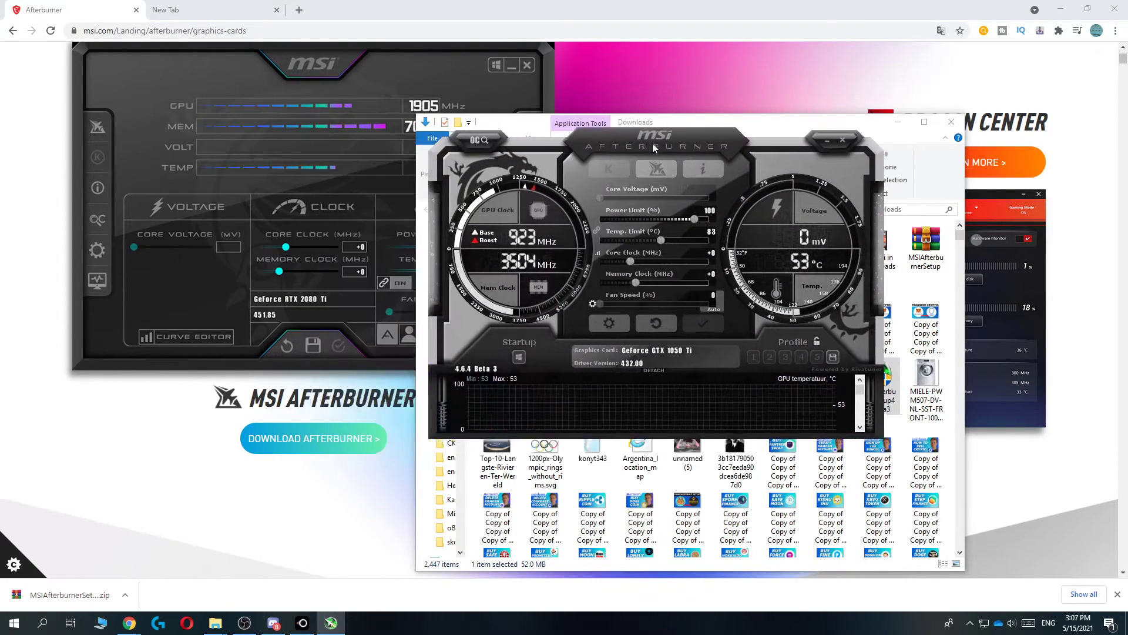
Step: Change the MSI Afterburner user interface theme to the Default MSI Afterburner v3 skin and apply it
{"action": "left_click_drag", "start_coordinate": [653, 147], "coordinate": [517, 160]}
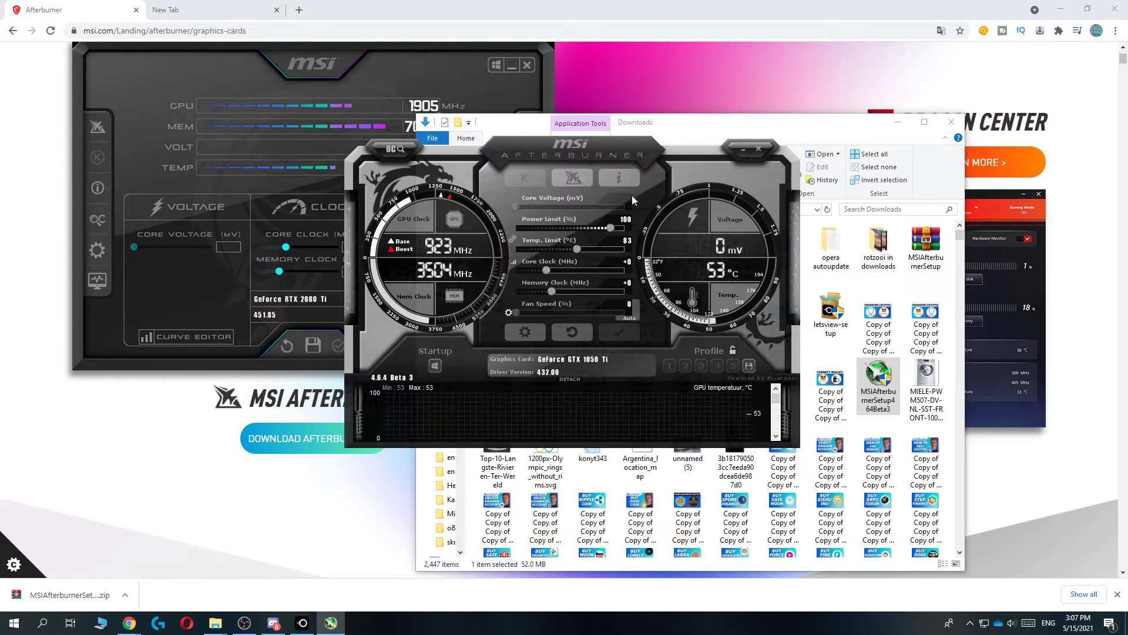
{"action": "left_click", "coordinate": [527, 331]}
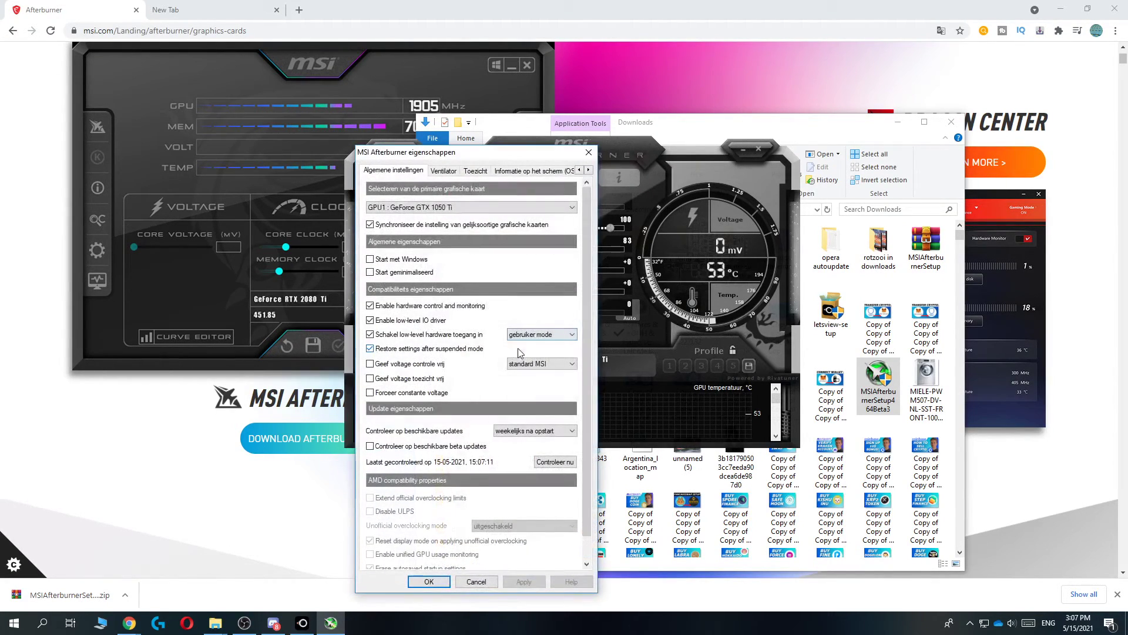
{"action": "left_click", "coordinate": [587, 171]}
{"action": "left_click", "coordinate": [587, 170]}
{"action": "left_click", "coordinate": [587, 170]}
{"action": "left_click", "coordinate": [586, 170]}
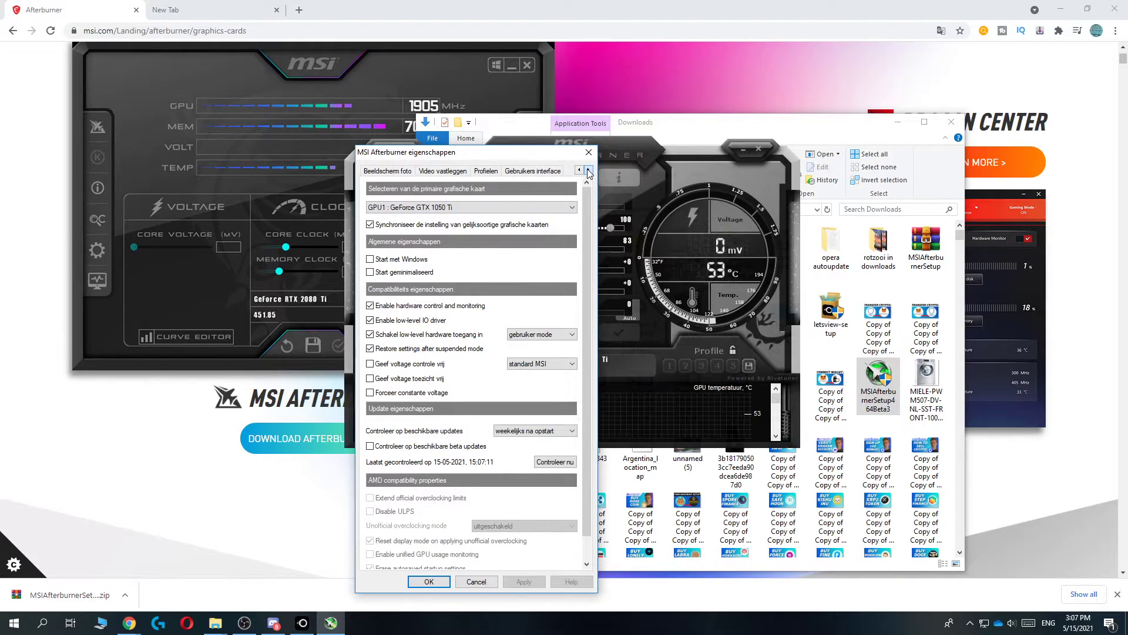
{"action": "left_click", "coordinate": [528, 171]}
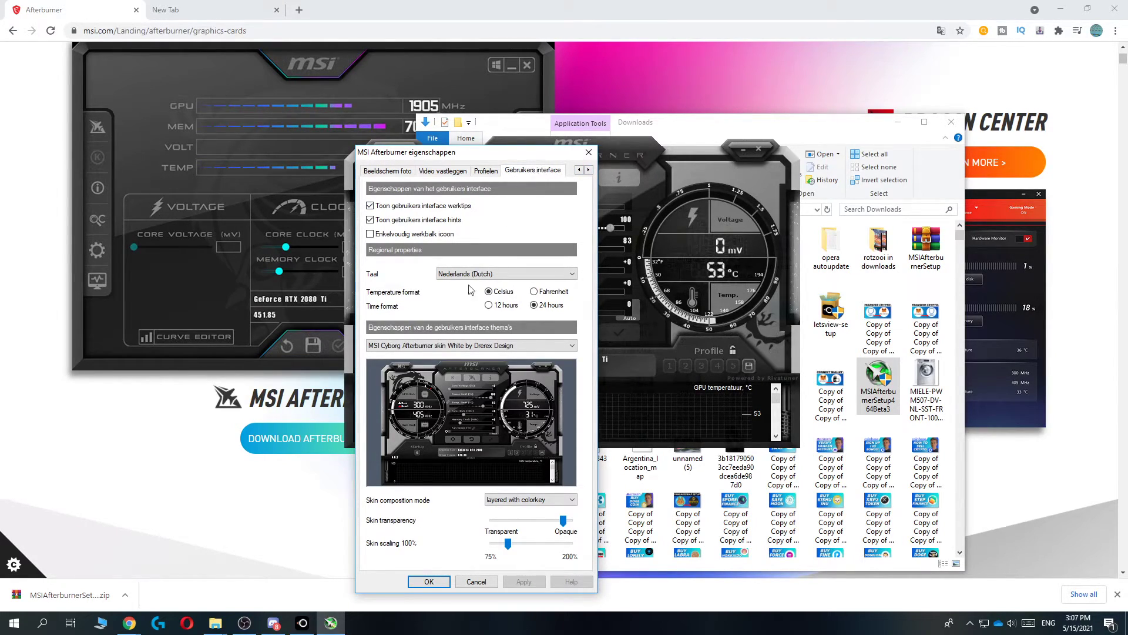
{"action": "left_click", "coordinate": [428, 345]}
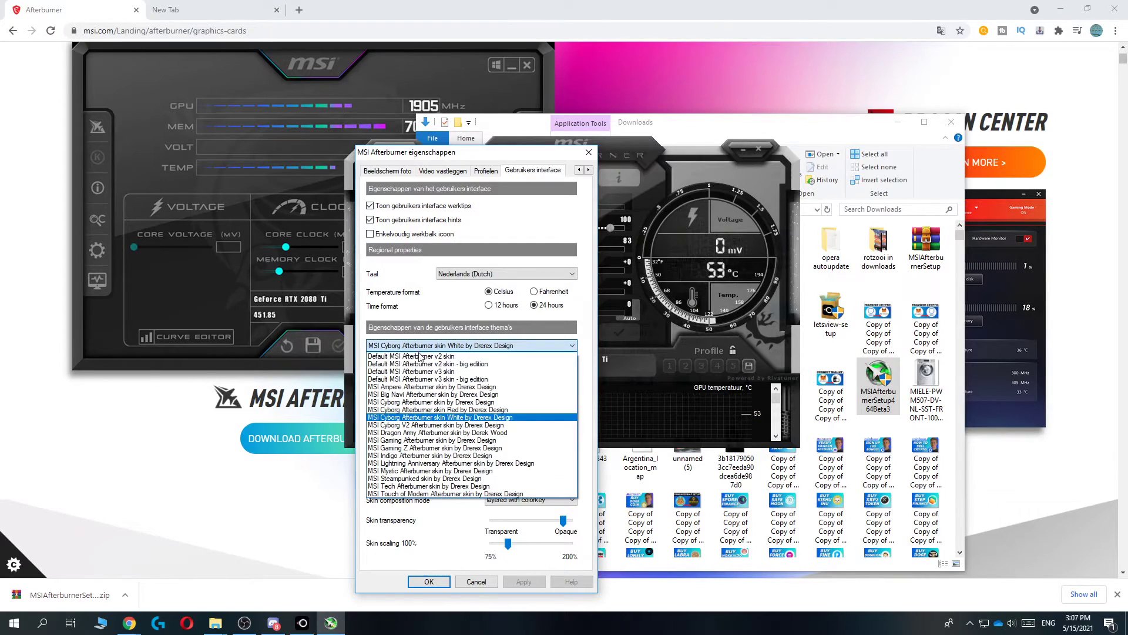
{"action": "left_click", "coordinate": [388, 372]}
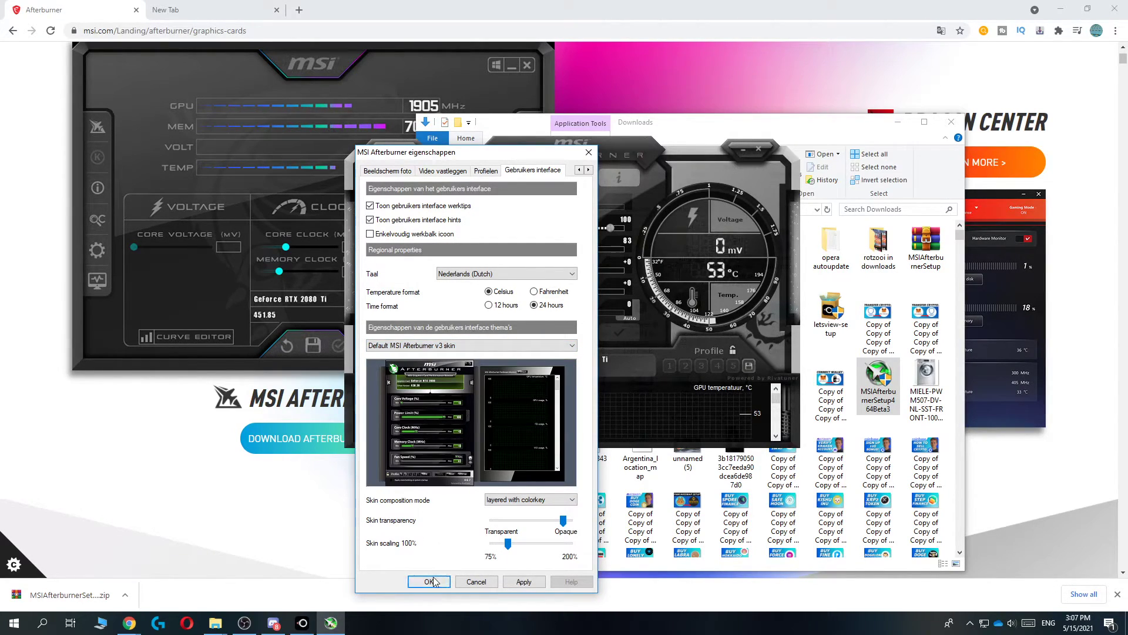
{"action": "left_click", "coordinate": [525, 582]}
{"action": "left_click", "coordinate": [436, 583]}
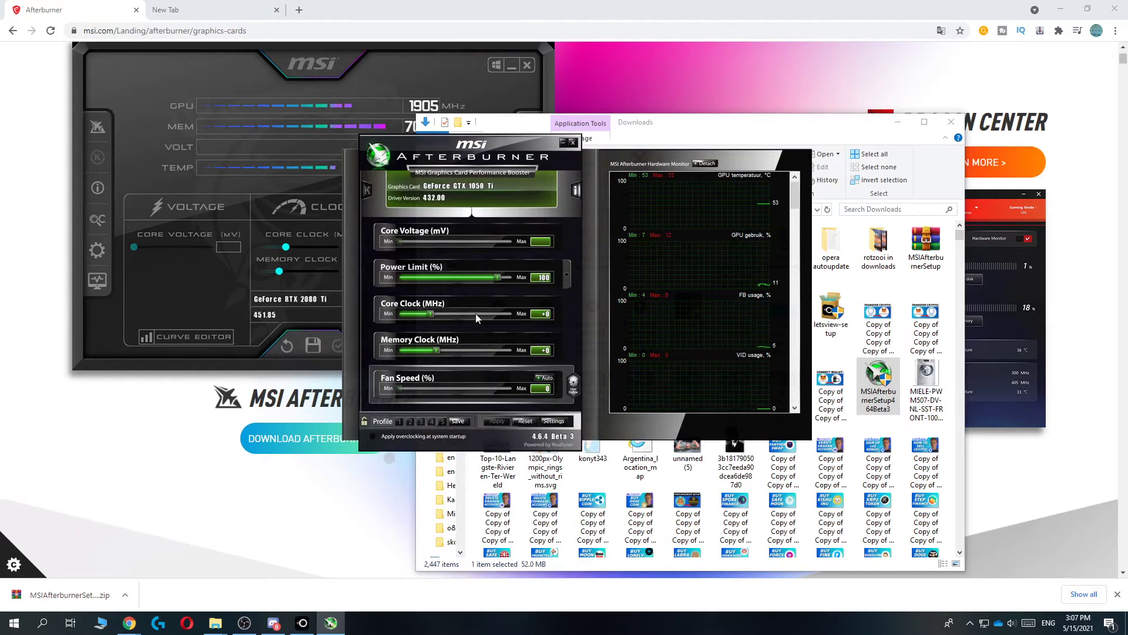
Step: Switch off automatic fan control and move the Fan Speed slider to its minimum
{"action": "mouse_move", "coordinate": [524, 142]}
{"action": "left_mouse_down"}
{"action": "mouse_move", "coordinate": [534, 184]}
{"action": "mouse_move", "coordinate": [539, 132]}
{"action": "left_mouse_up"}
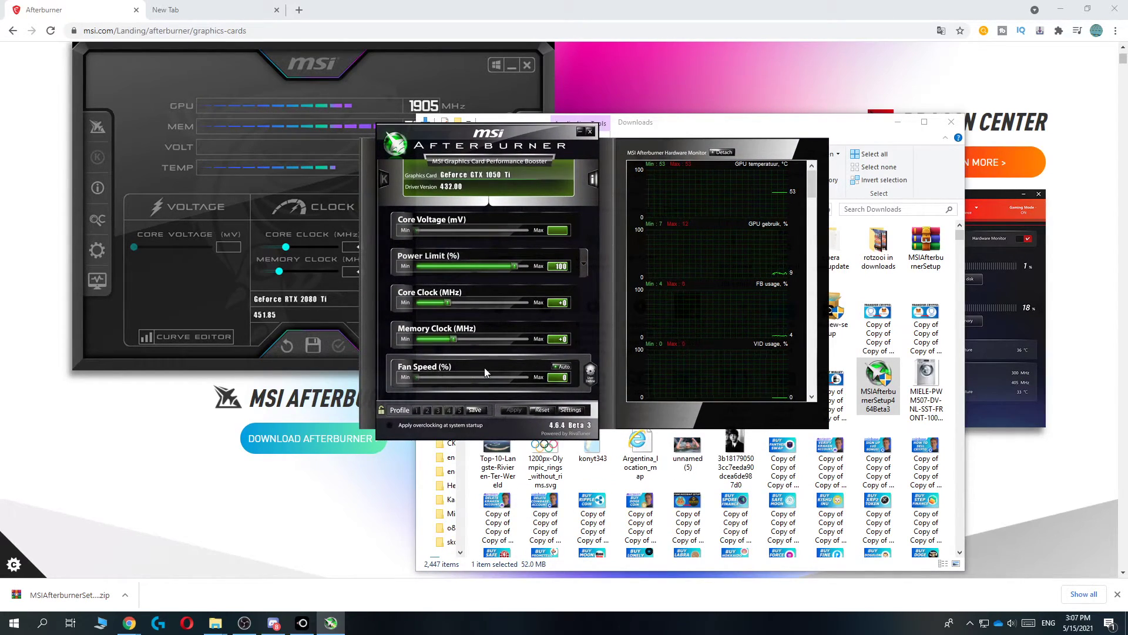
{"action": "left_click", "coordinate": [557, 366]}
{"action": "left_click_drag", "start_coordinate": [463, 375], "coordinate": [416, 379]}
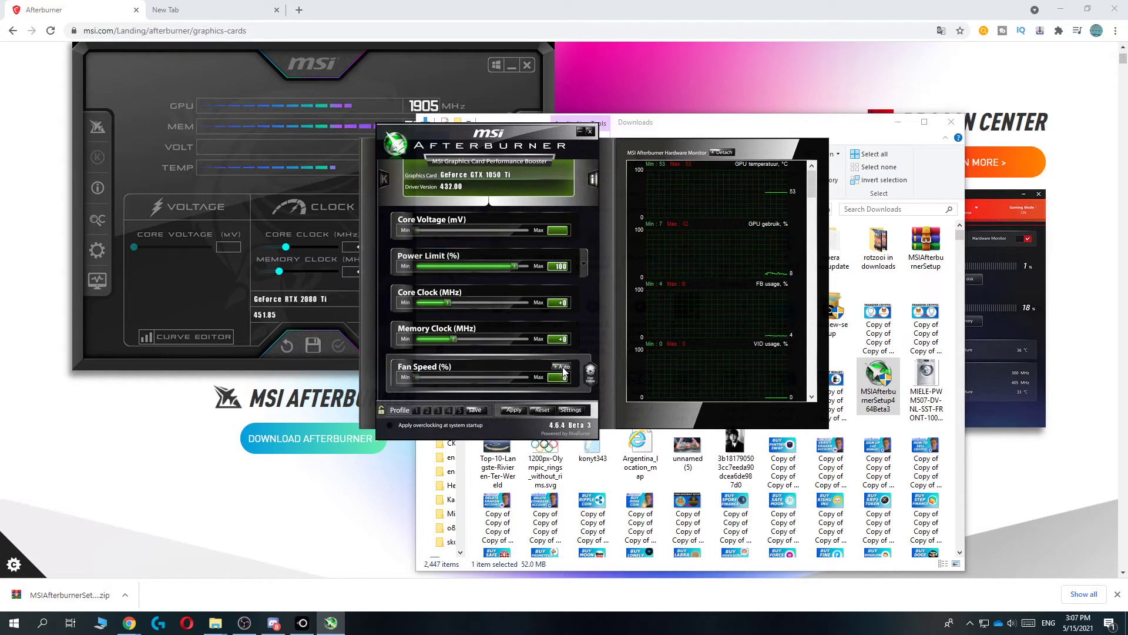